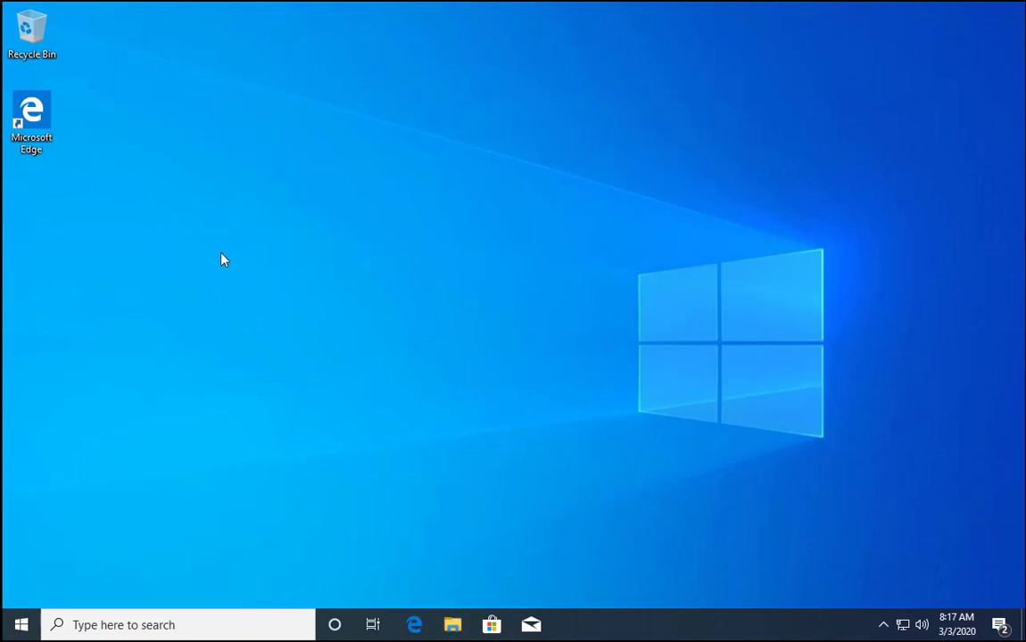
Step: Search 'control' from the taskbar and open Control Panel from the results
{"action": "left_click", "coordinate": [271, 635]}
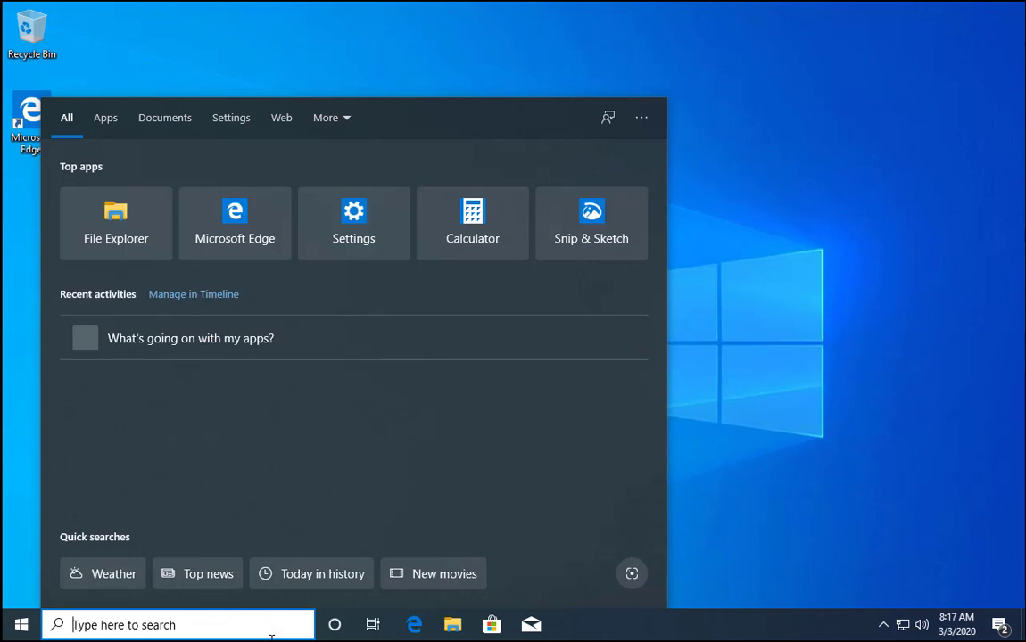
{"action": "type", "text": "control"}
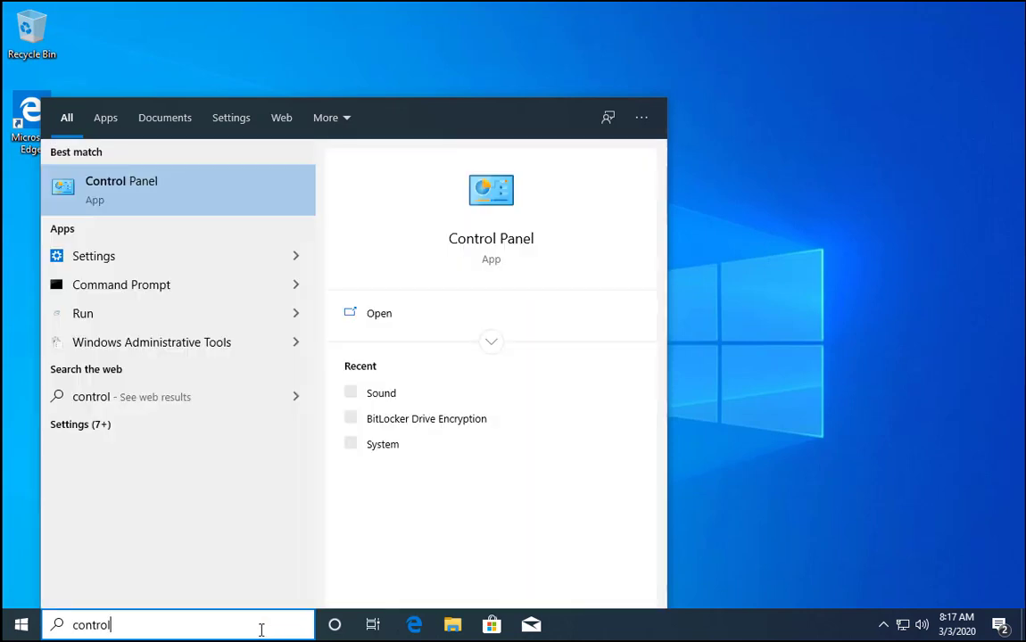
{"action": "left_click", "coordinate": [134, 198]}
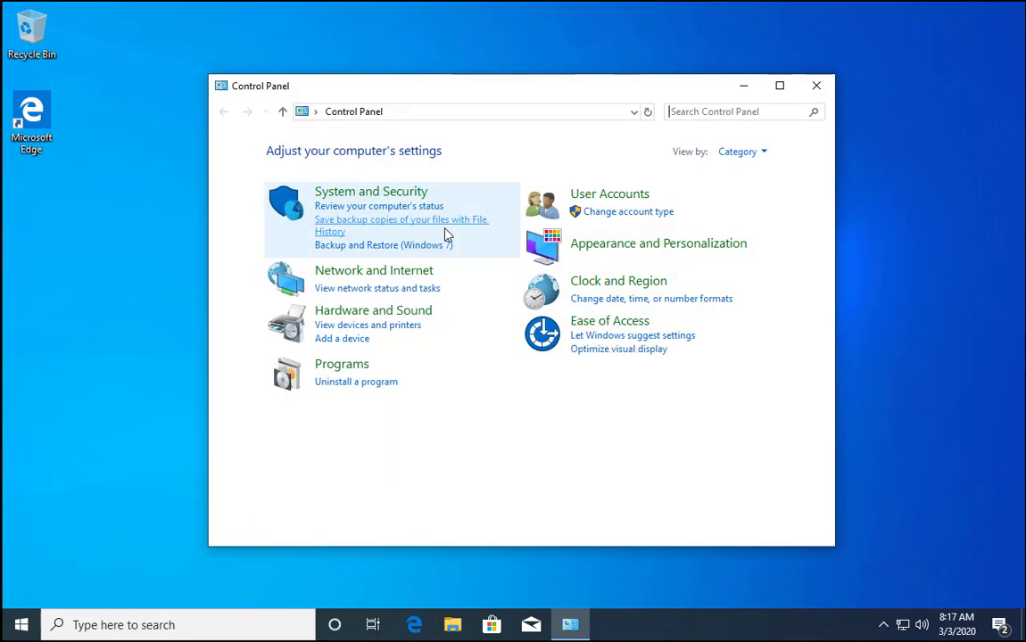
Step: Launch Control Panel again by running 'control' from the Win+R Run prompt
{"action": "key", "text": "super+r"}
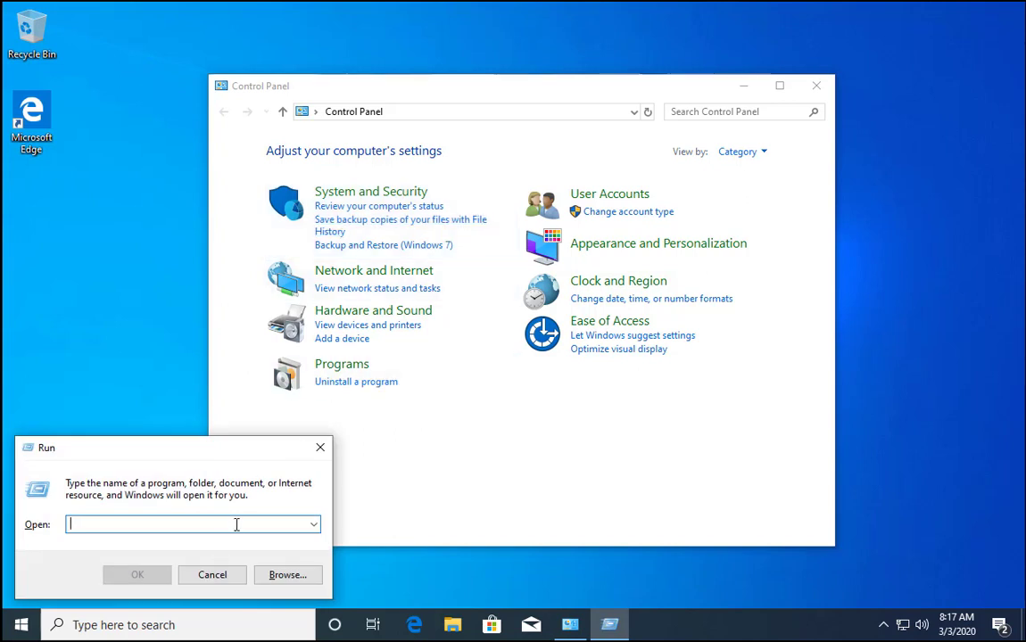
{"action": "type", "text": "control"}
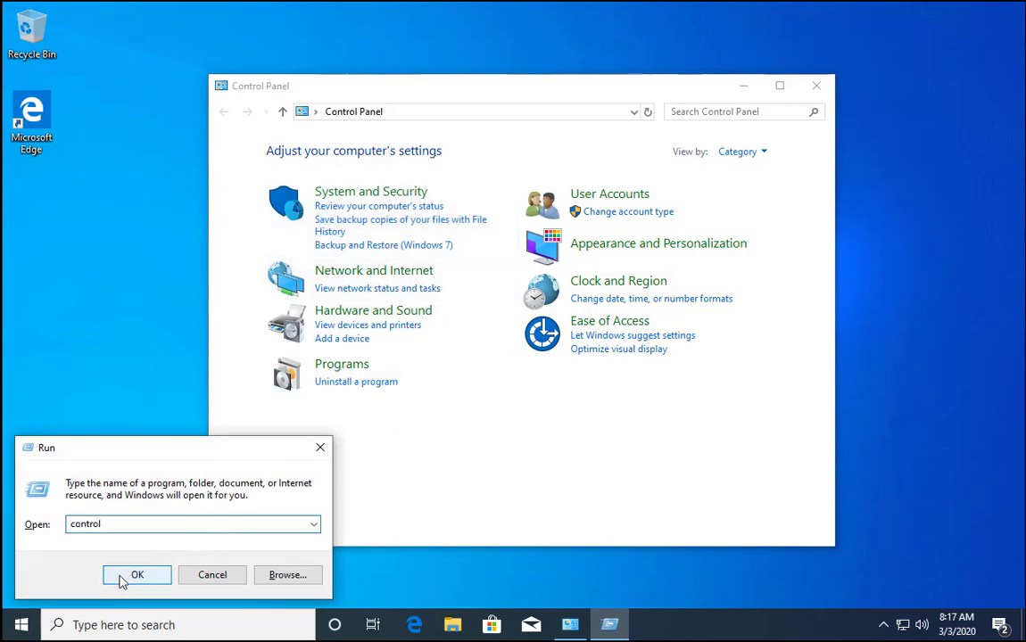
{"action": "left_click", "coordinate": [142, 580]}
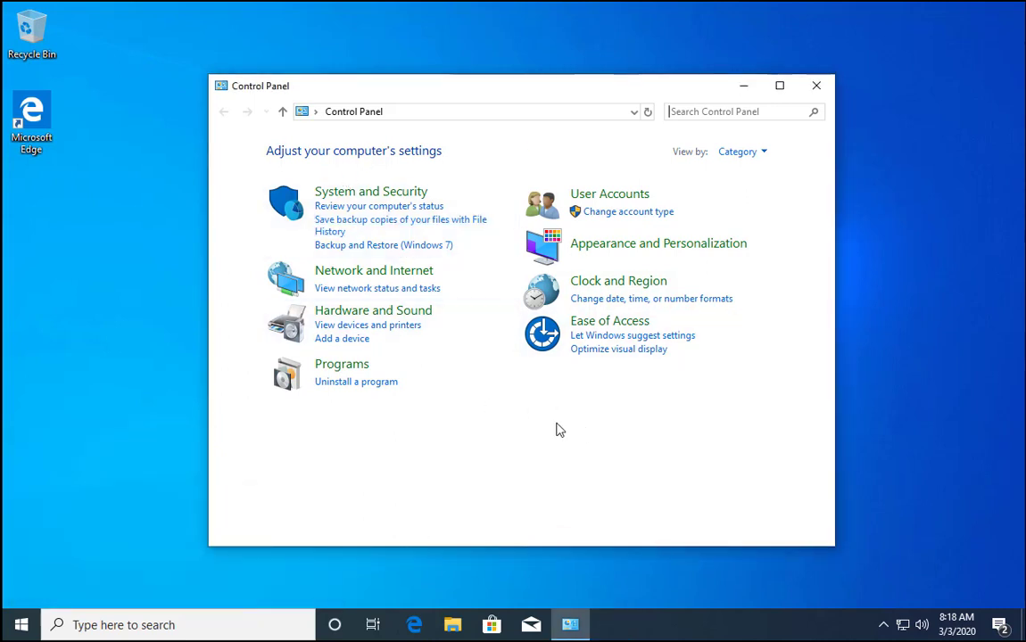
Step: Enable the disabled Microphone on the Recording tab of Hardware and Sound > Sound
{"action": "left_click", "coordinate": [410, 313]}
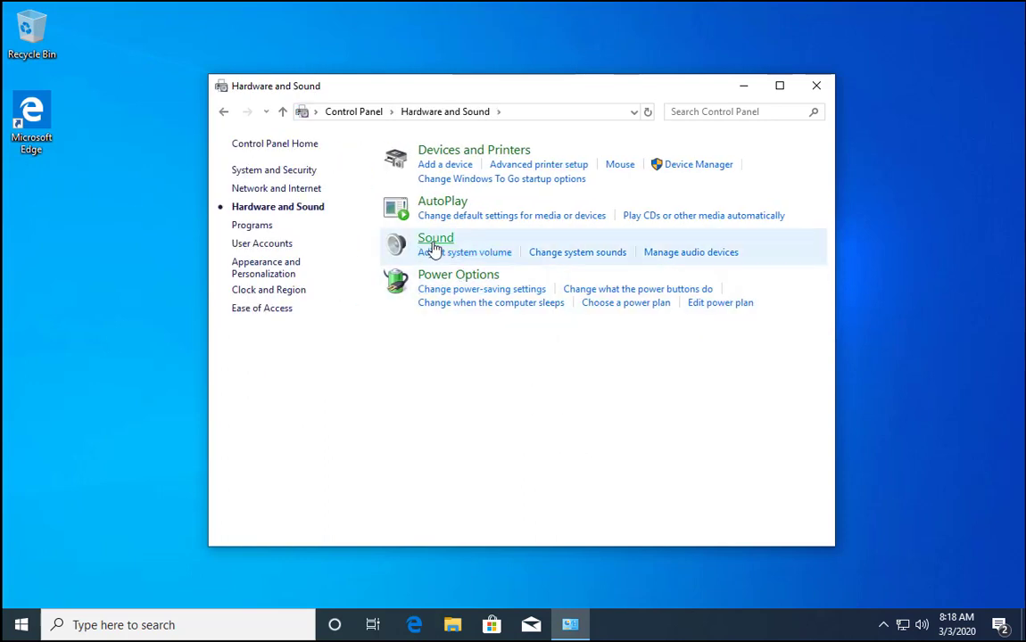
{"action": "left_click", "coordinate": [521, 273]}
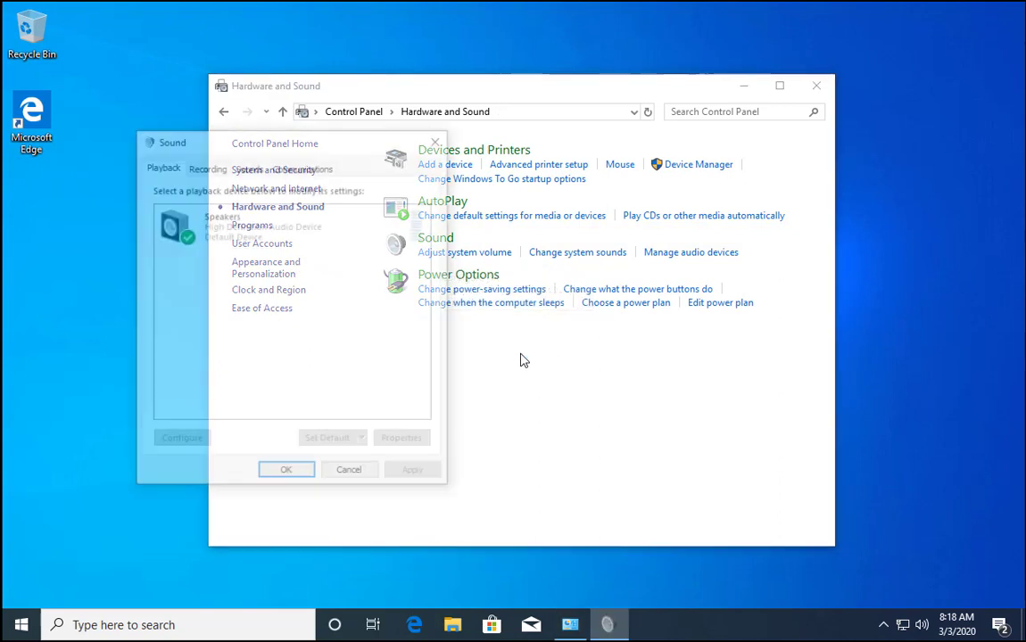
{"action": "left_click", "coordinate": [202, 169]}
{"action": "left_click", "coordinate": [287, 230]}
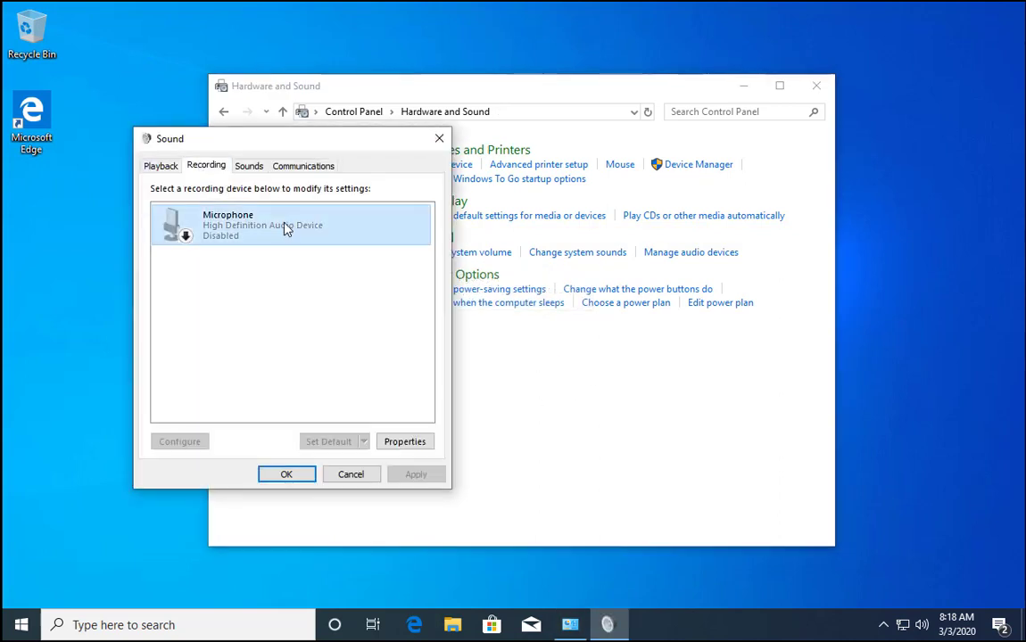
{"action": "right_click", "coordinate": [333, 230]}
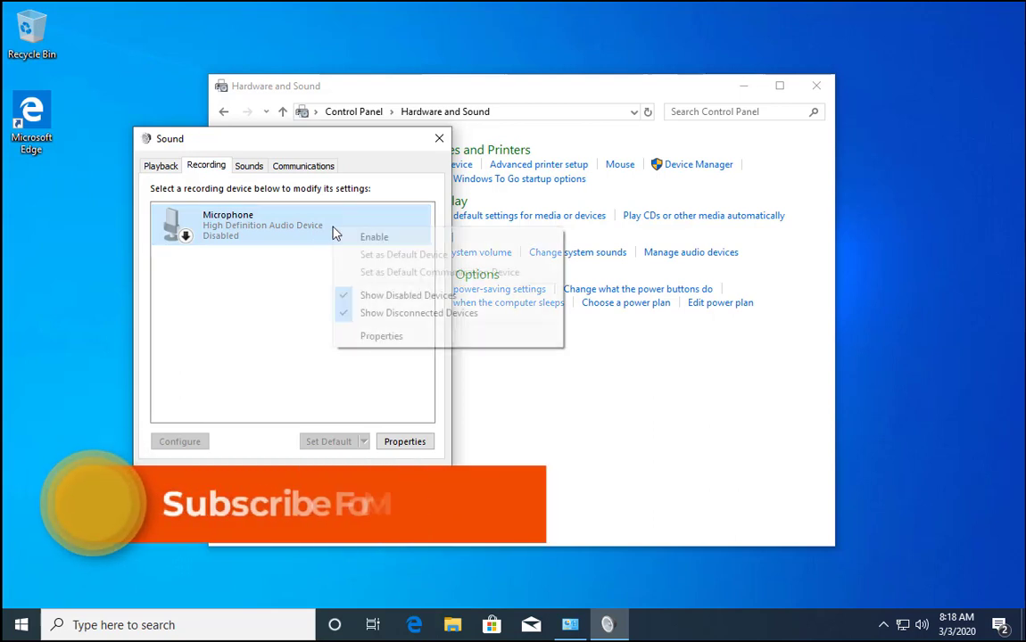
{"action": "left_click", "coordinate": [413, 237]}
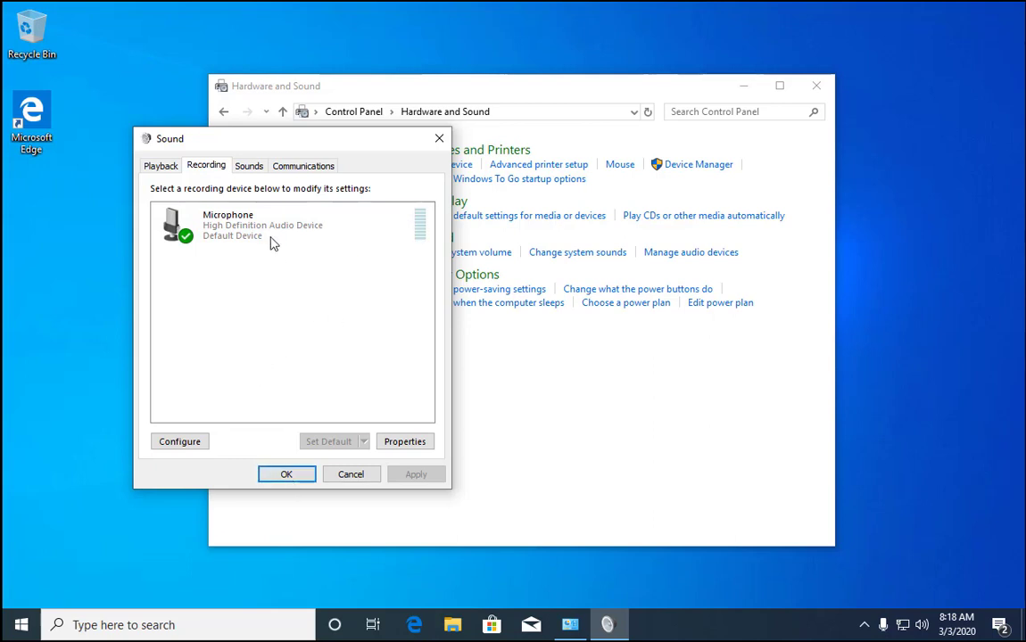
Step: Set Microphone level to 100 and Microphone Boost to +30.0 dB, then OK both dialogs
{"action": "left_click", "coordinate": [409, 446]}
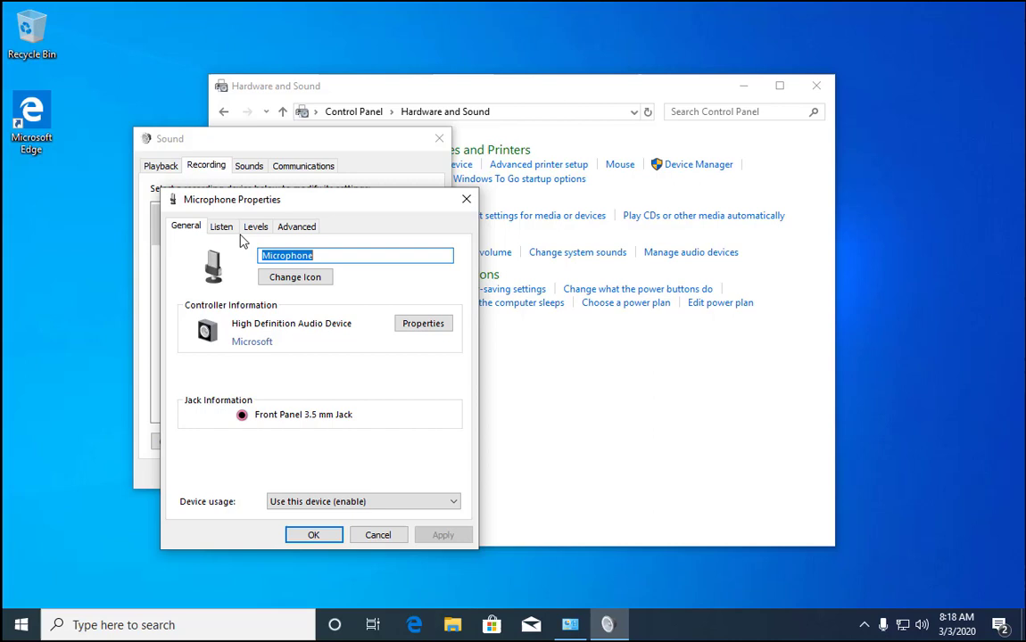
{"action": "left_click", "coordinate": [220, 228]}
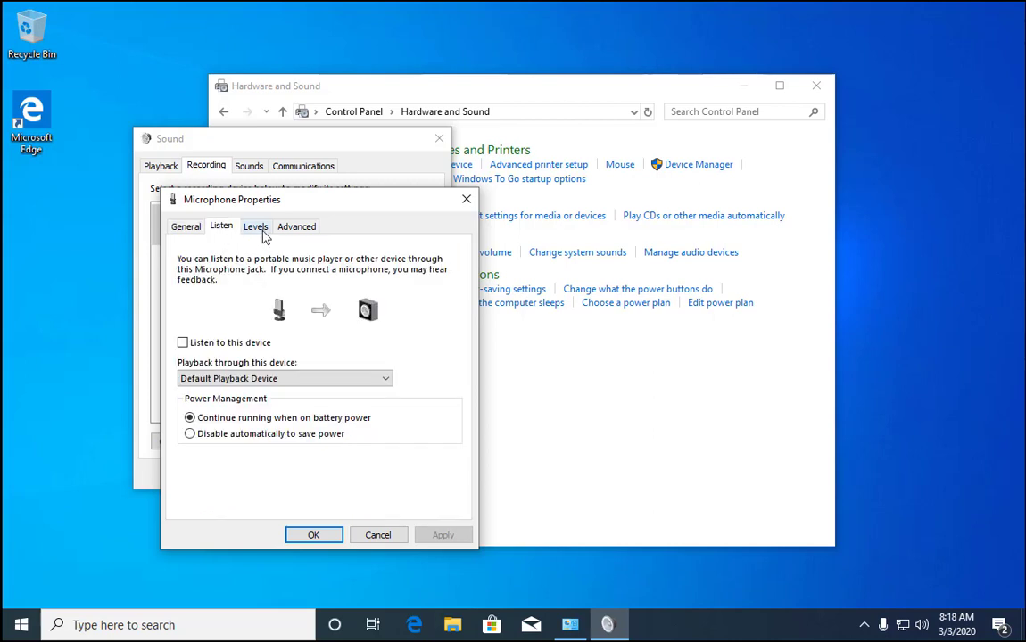
{"action": "left_click", "coordinate": [260, 230]}
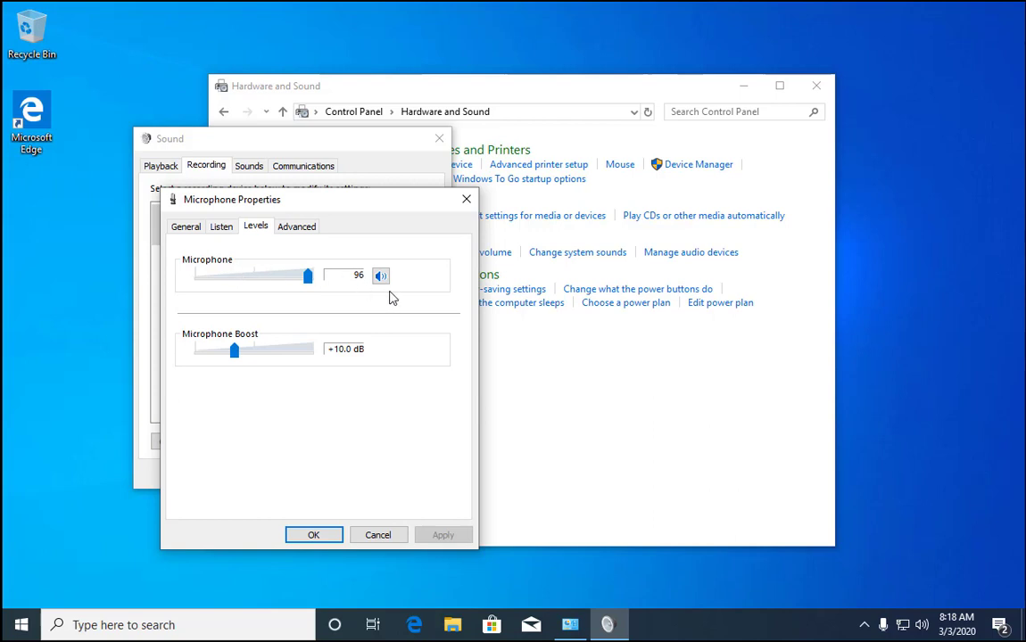
{"action": "left_click_drag", "start_coordinate": [308, 285], "coordinate": [308, 287]}
{"action": "left_click_drag", "start_coordinate": [236, 354], "coordinate": [270, 357]}
{"action": "mouse_move", "coordinate": [275, 356]}
{"action": "left_mouse_down"}
{"action": "mouse_move", "coordinate": [300, 360]}
{"action": "mouse_move", "coordinate": [249, 355]}
{"action": "left_mouse_up"}
{"action": "left_click", "coordinate": [314, 535]}
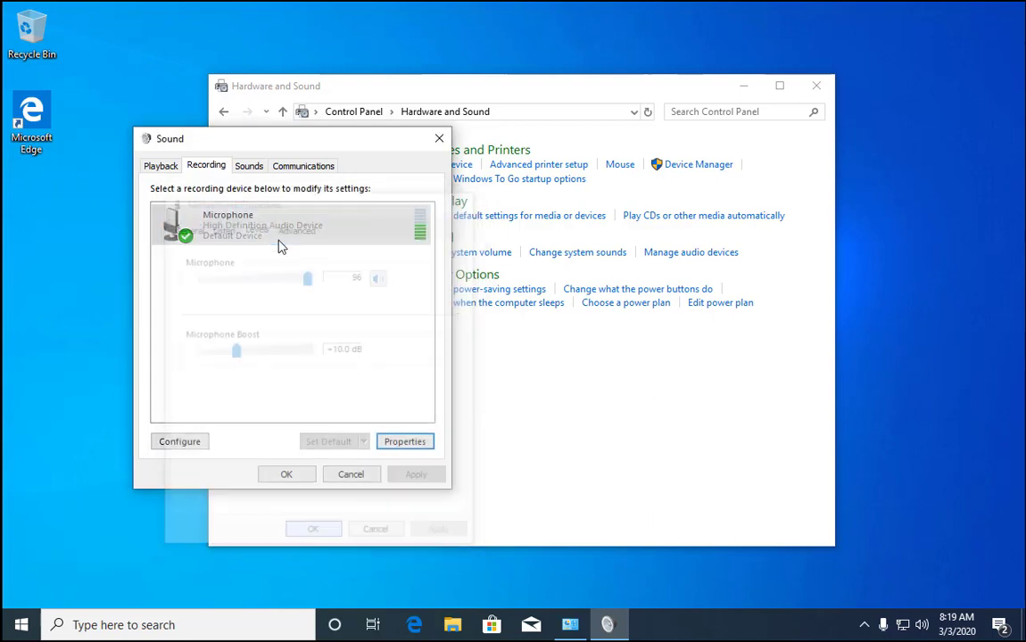
{"action": "left_click", "coordinate": [278, 478]}
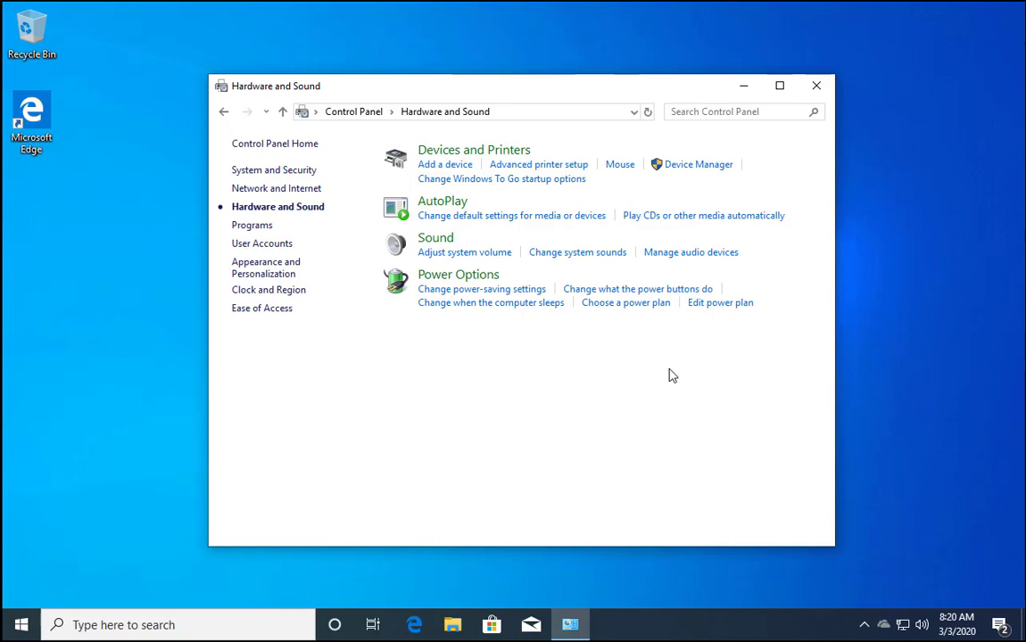
Step: Open Device Manager from the Start right-click menu and expand Audio inputs and outputs
{"action": "right_click", "coordinate": [21, 627]}
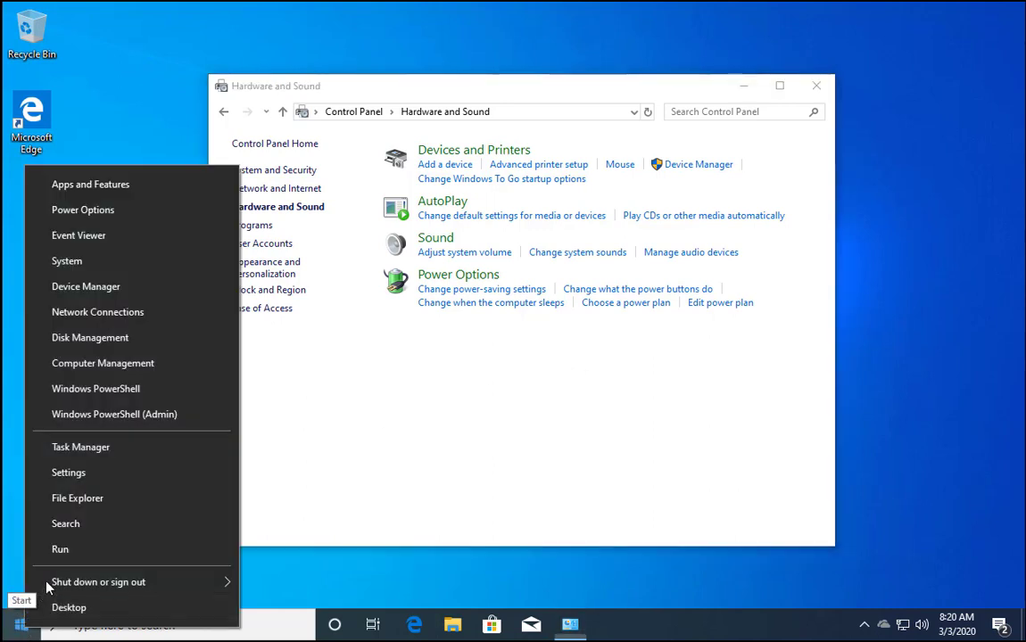
{"action": "left_click", "coordinate": [89, 287]}
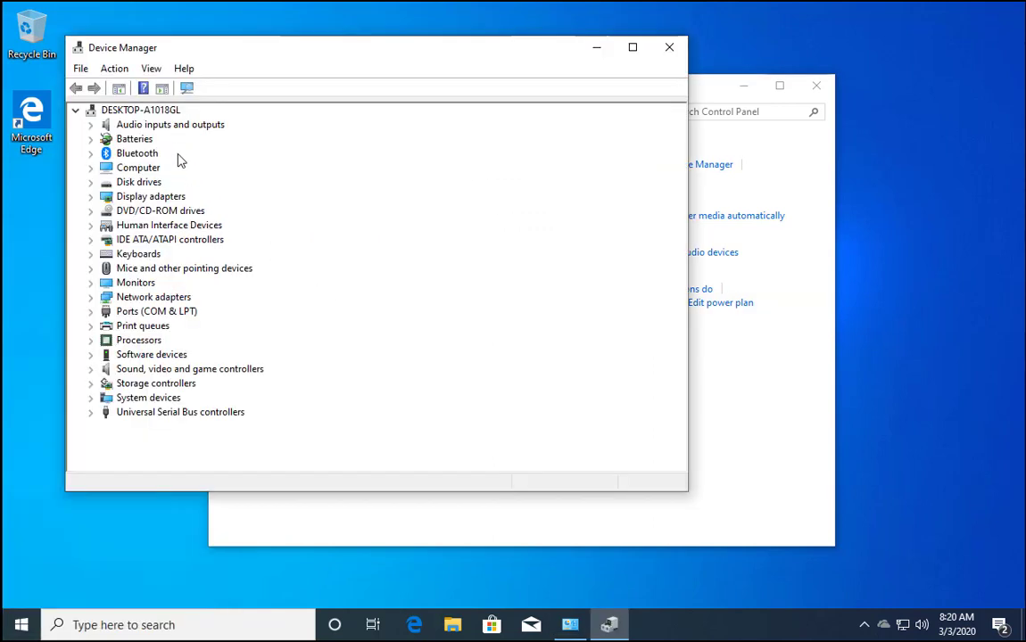
{"action": "left_click", "coordinate": [155, 124]}
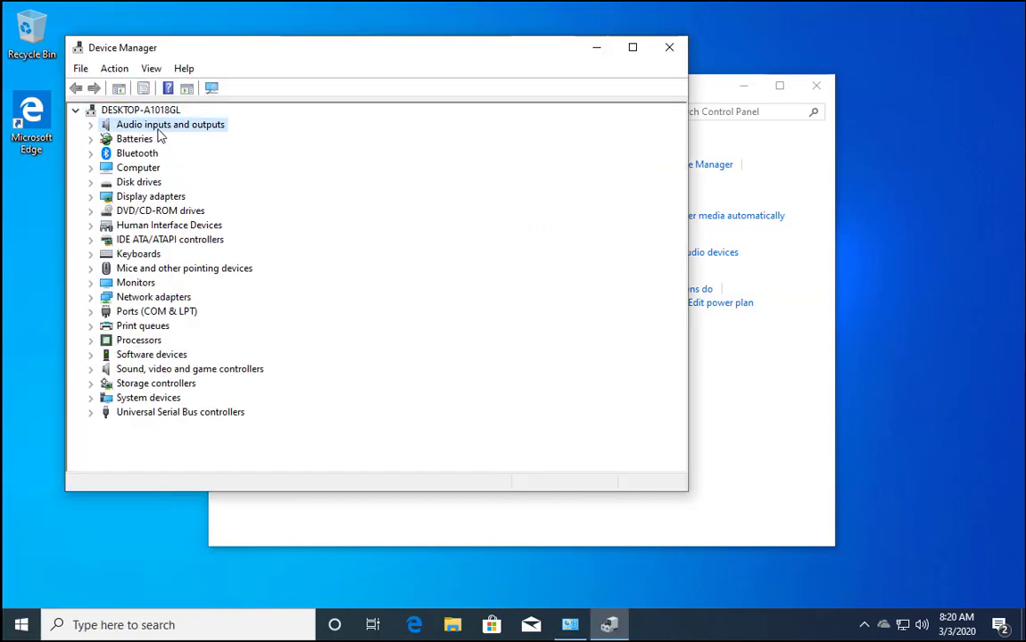
{"action": "left_click", "coordinate": [91, 126]}
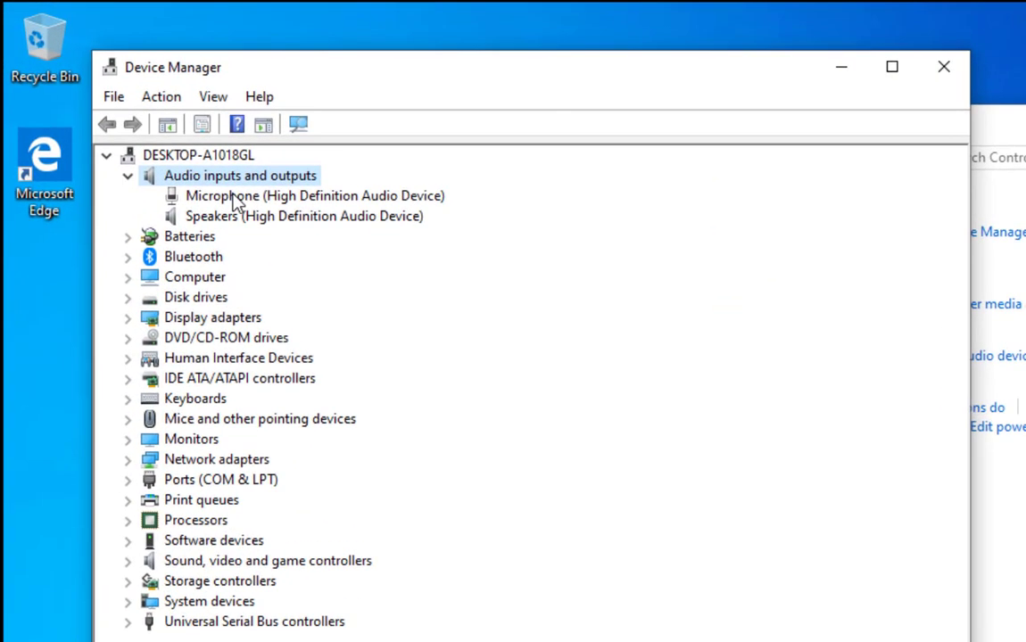
Step: Open the Properties of the Microphone (High Definition Audio Device)
{"action": "left_click", "coordinate": [243, 200]}
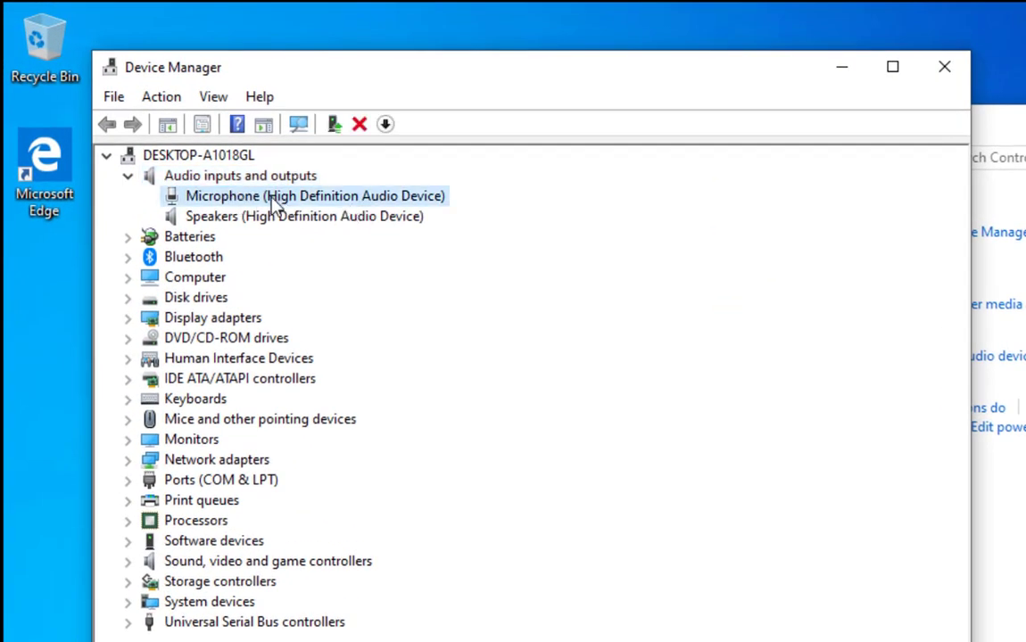
{"action": "right_click", "coordinate": [416, 204]}
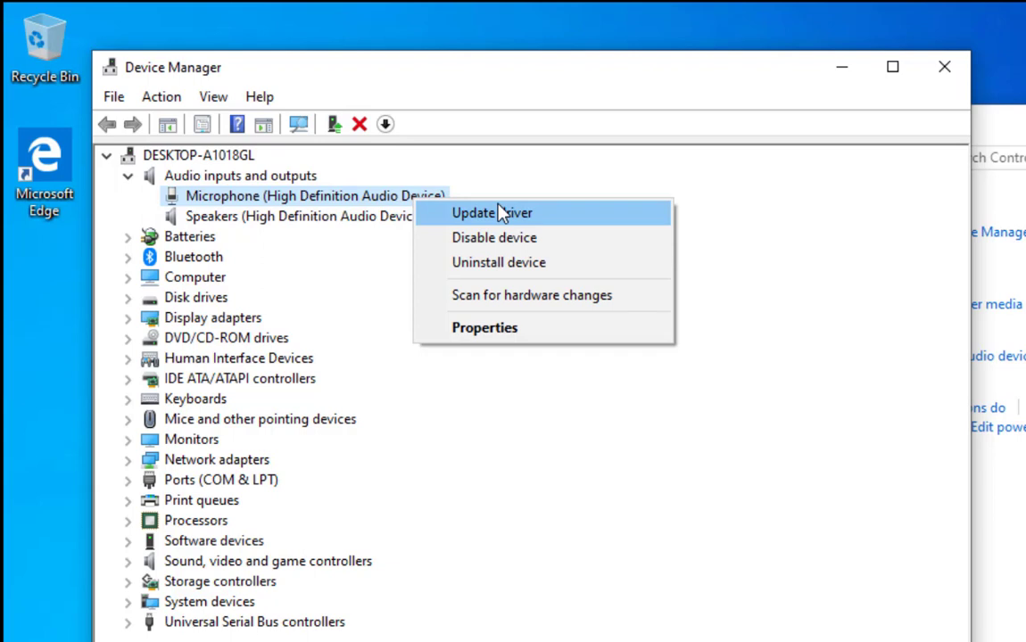
{"action": "left_click", "coordinate": [495, 239]}
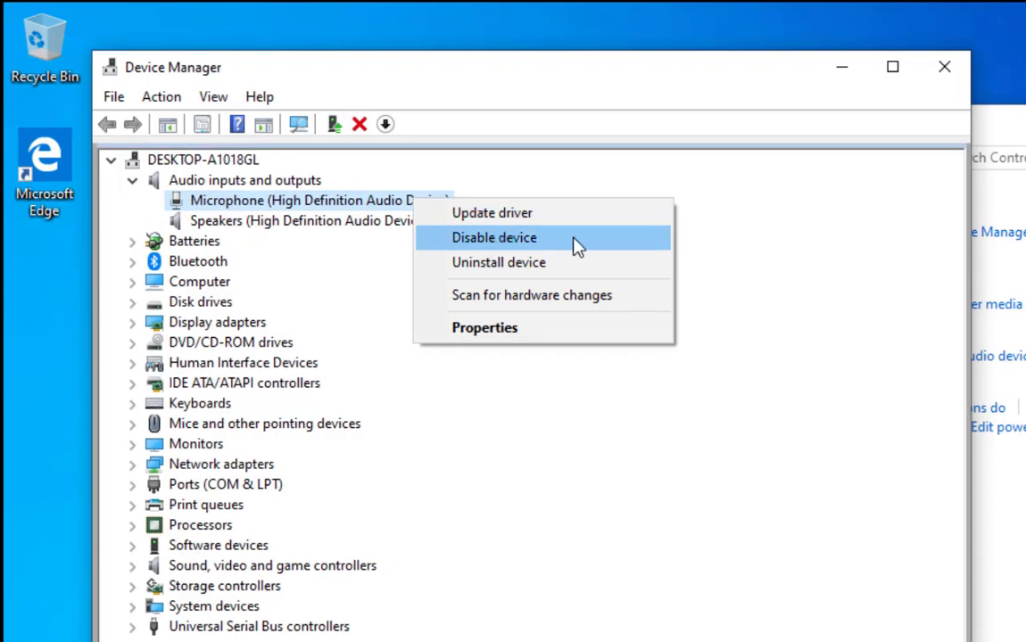
{"action": "left_click", "coordinate": [352, 199]}
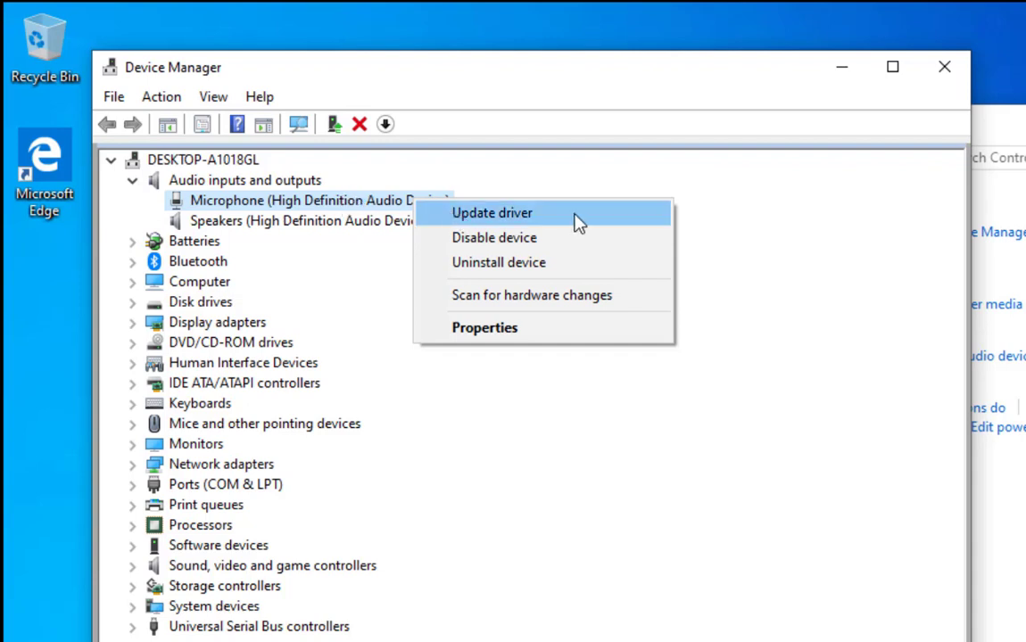
{"action": "left_click", "coordinate": [495, 329]}
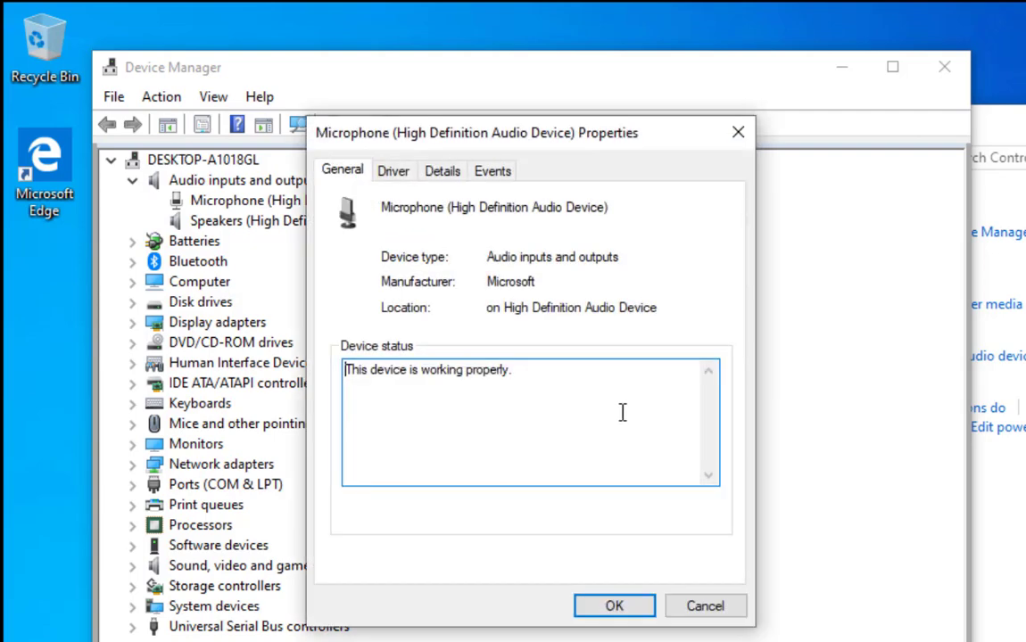
Step: Run Update Driver on the Microphone, searching automatically for a newer driver
{"action": "left_click", "coordinate": [393, 170]}
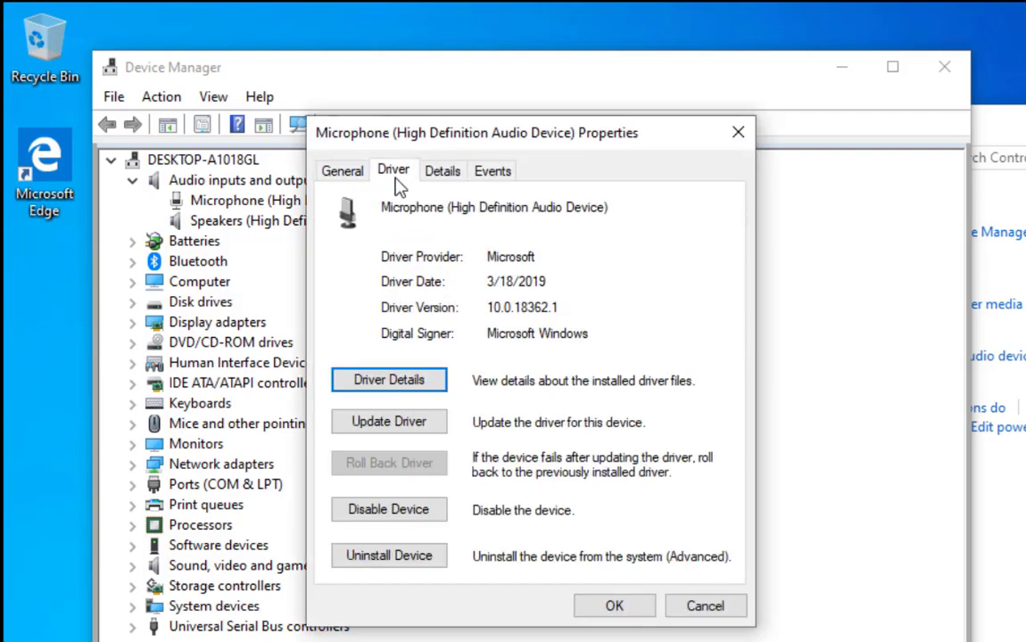
{"action": "left_click", "coordinate": [419, 428]}
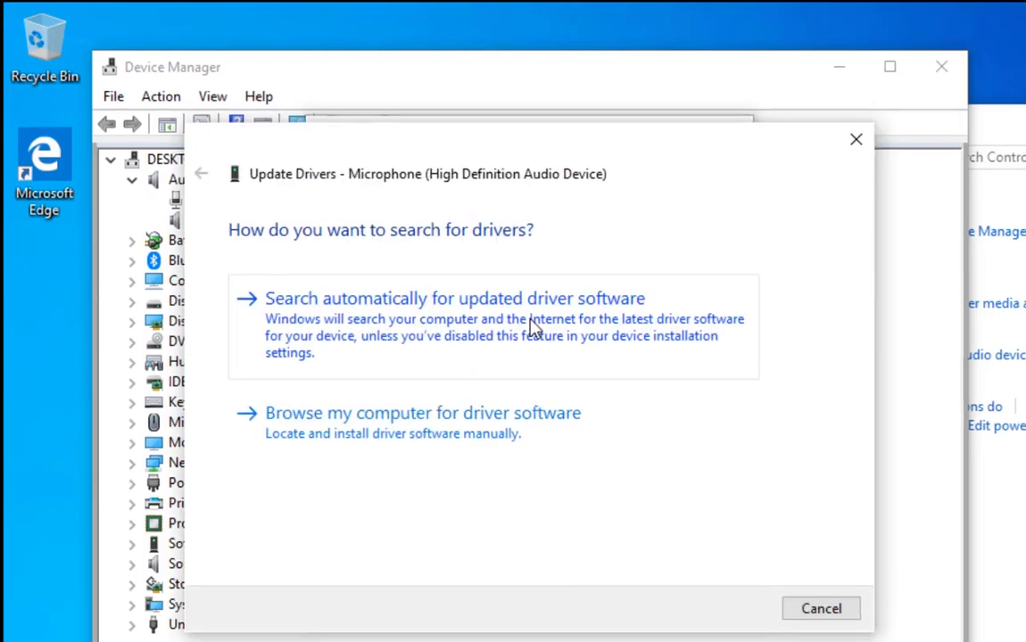
{"action": "left_click", "coordinate": [371, 282]}
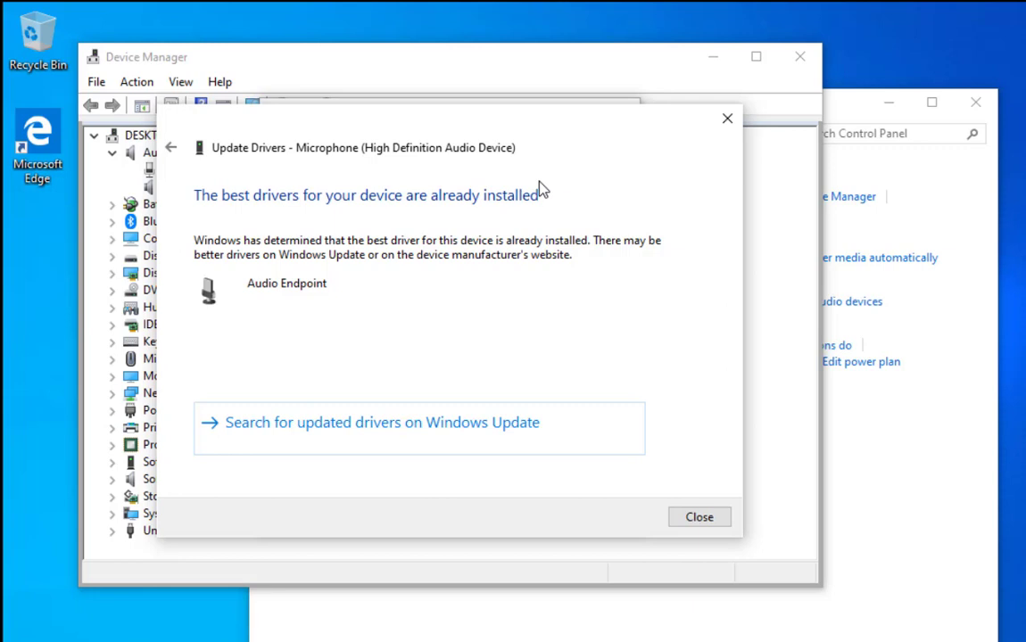
Step: Check the browse-this-computer driver option, then cancel the update and close the properties
{"action": "left_click", "coordinate": [170, 150]}
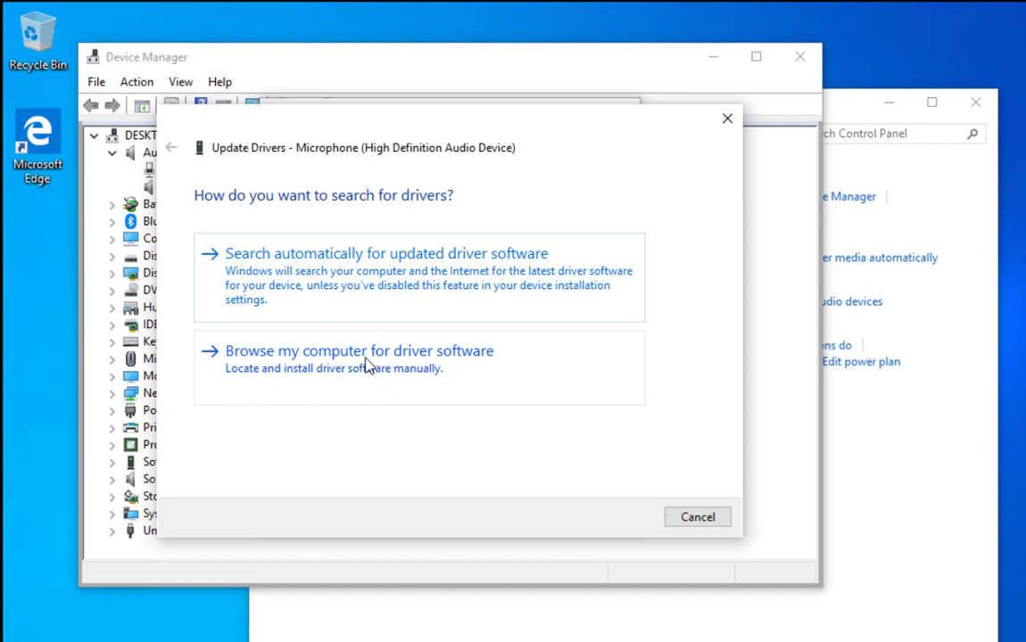
{"action": "left_click", "coordinate": [527, 375]}
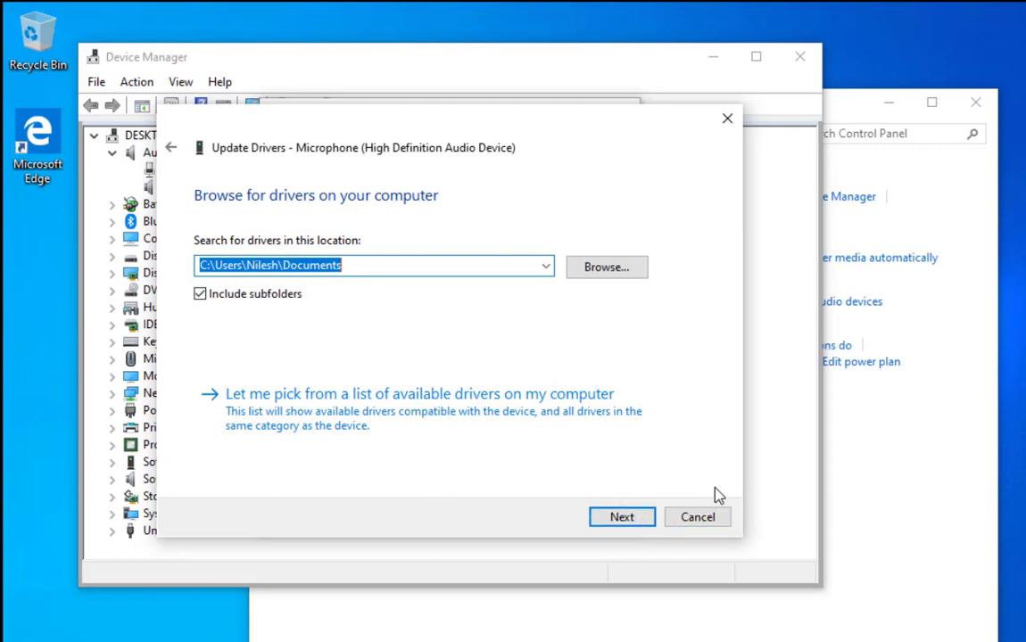
{"action": "left_click", "coordinate": [714, 525]}
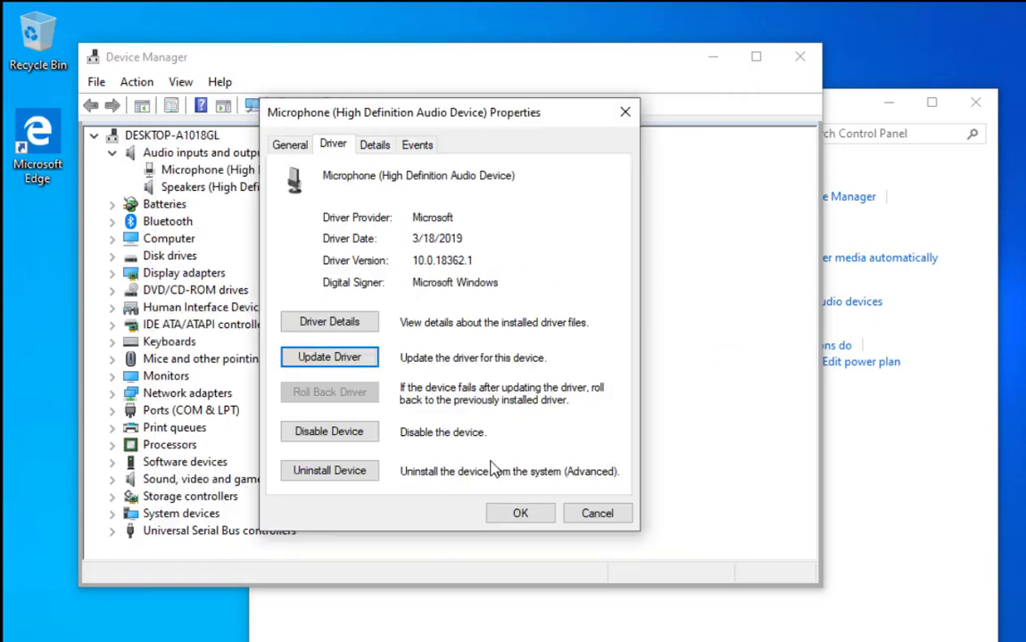
{"action": "left_click", "coordinate": [544, 513]}
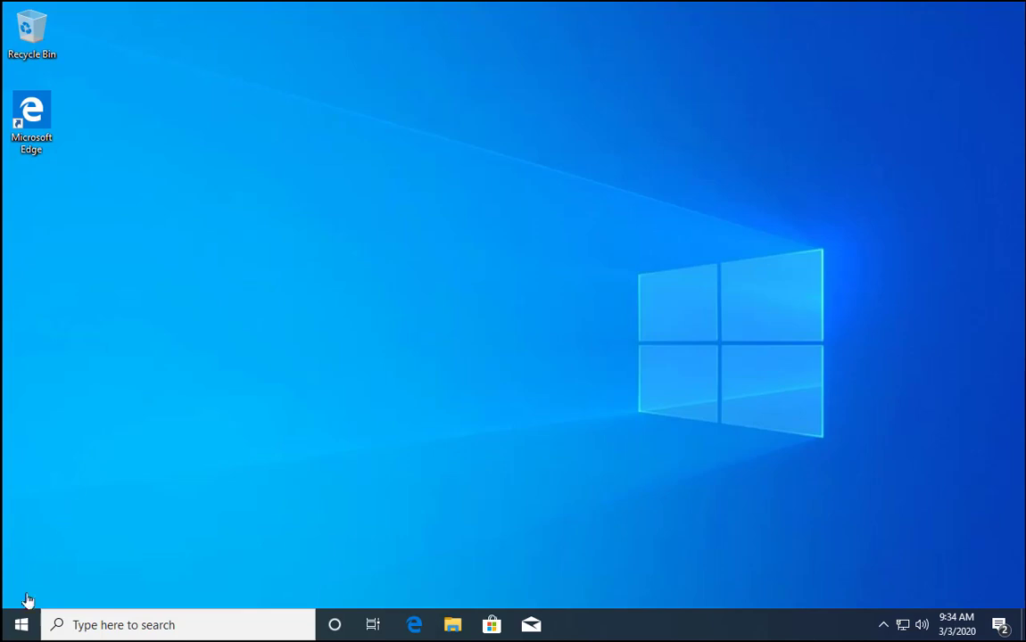
Step: Go to Settings > Update & Security > Troubleshoot
{"action": "right_click", "coordinate": [22, 629]}
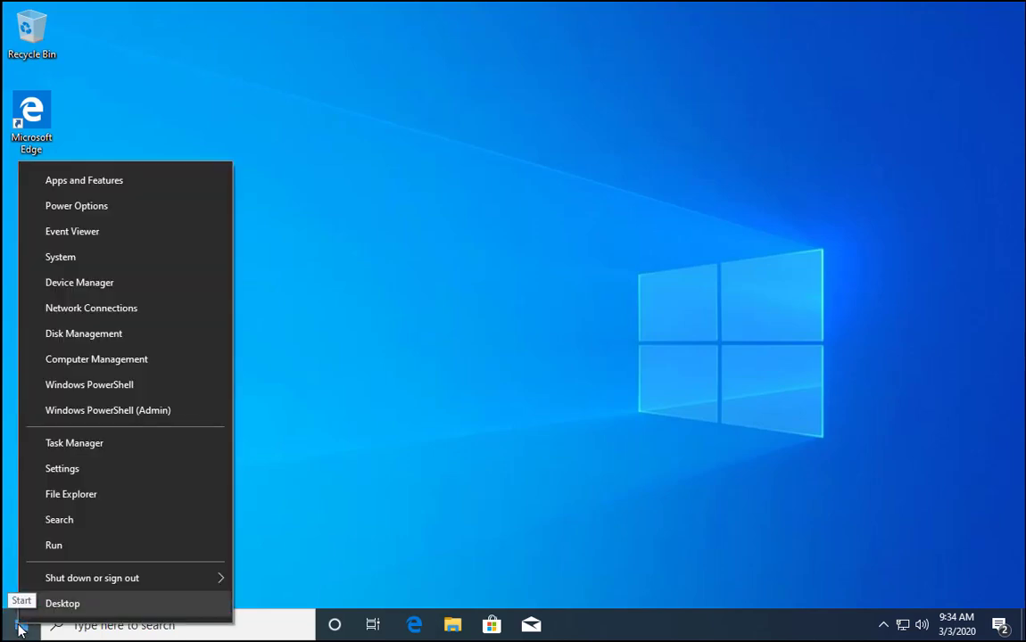
{"action": "left_click", "coordinate": [75, 470]}
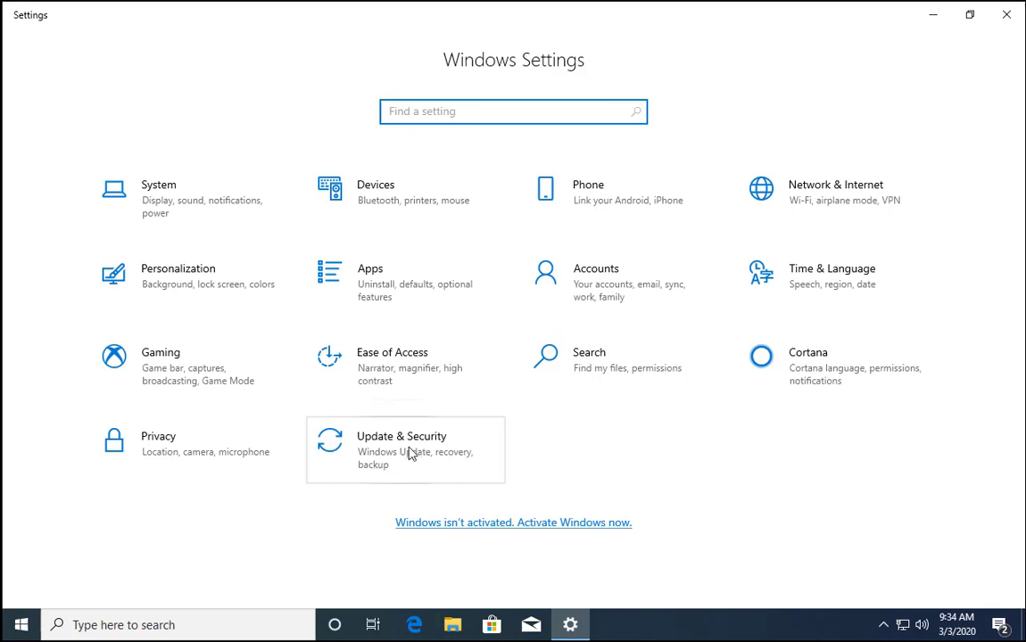
{"action": "left_click", "coordinate": [499, 453]}
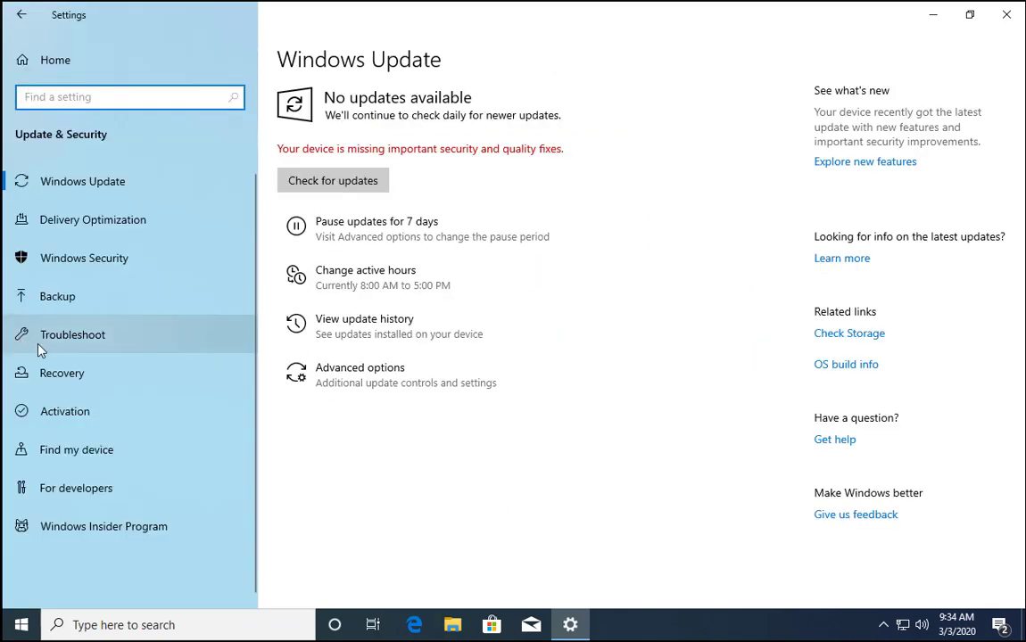
{"action": "left_click", "coordinate": [87, 343]}
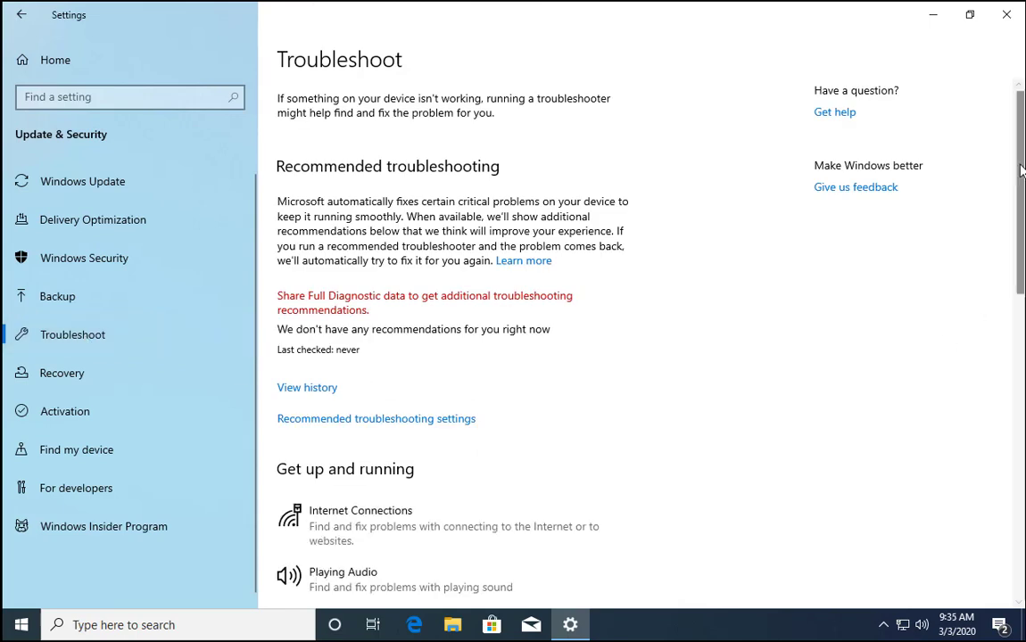
Step: Run the Recording Audio troubleshooter and close it after it finds no problem
{"action": "scroll", "coordinate": [965, 420], "scroll_direction": "down", "scroll_amount": 10}
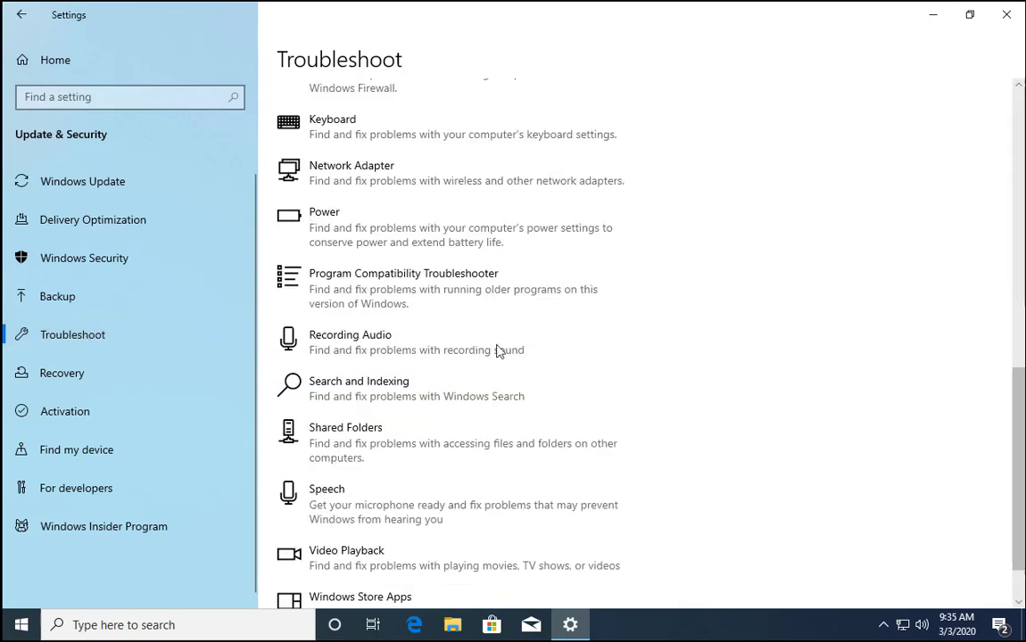
{"action": "left_click", "coordinate": [363, 345]}
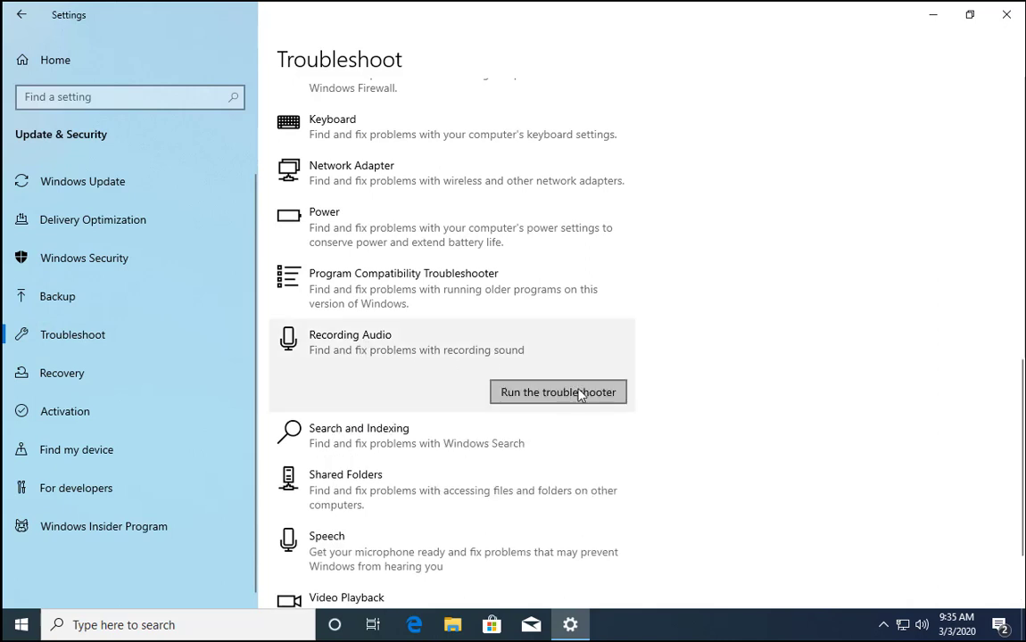
{"action": "left_click", "coordinate": [580, 395]}
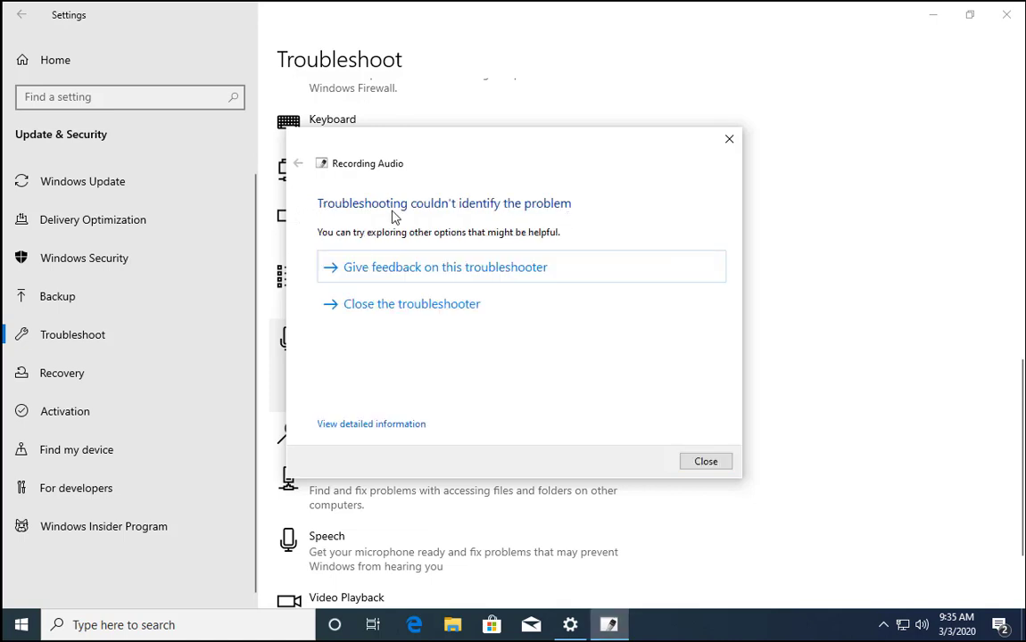
{"action": "left_click", "coordinate": [729, 139]}
Step: Start the Speech troubleshooter from the Troubleshoot page
{"action": "scroll", "coordinate": [955, 404], "scroll_direction": "down", "scroll_amount": 2}
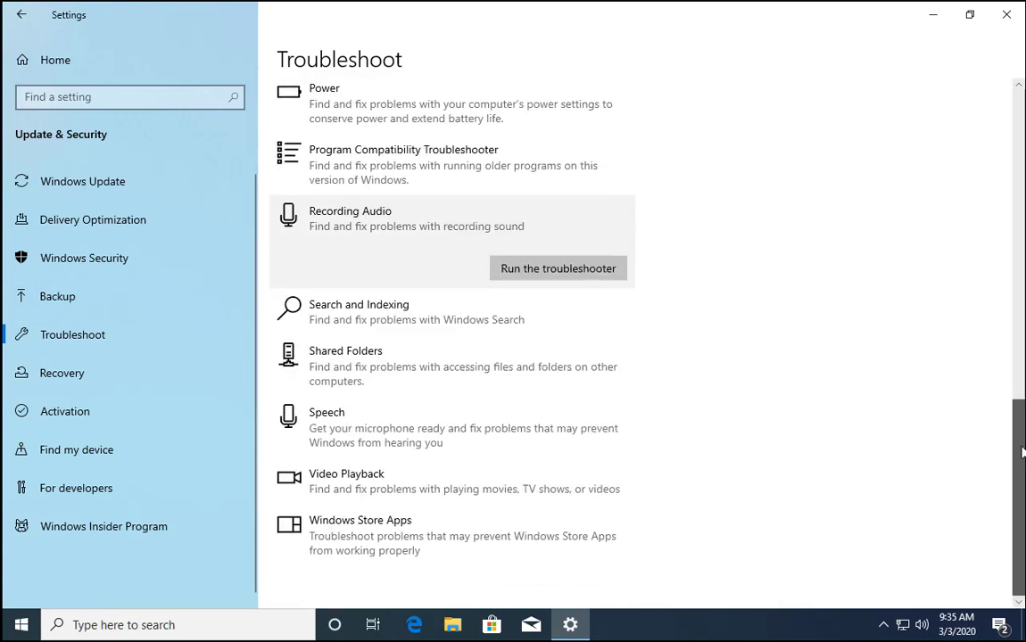
{"action": "left_click", "coordinate": [348, 419]}
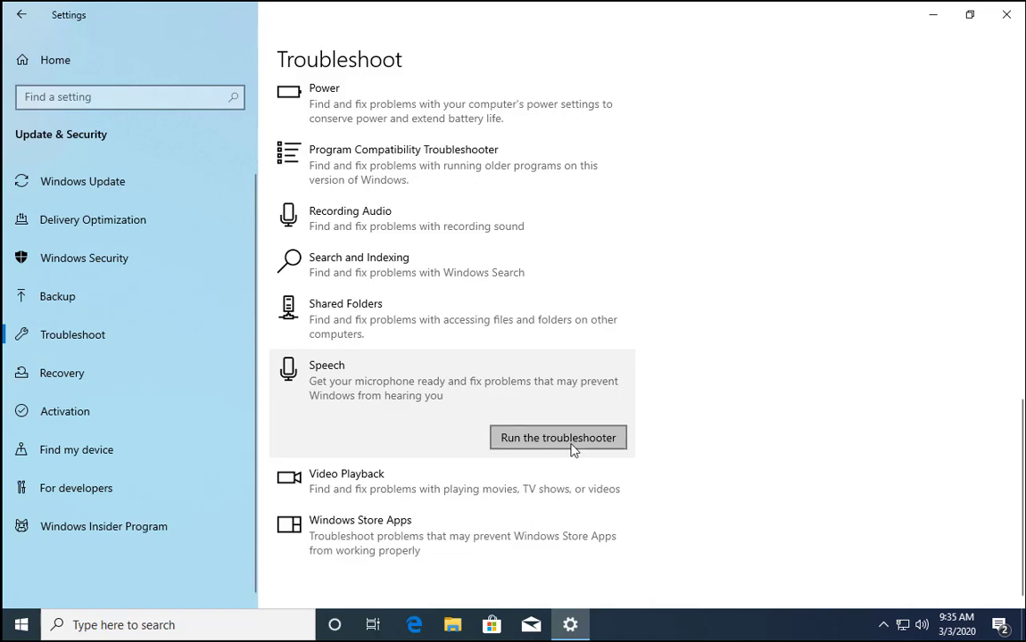
{"action": "left_click", "coordinate": [609, 446]}
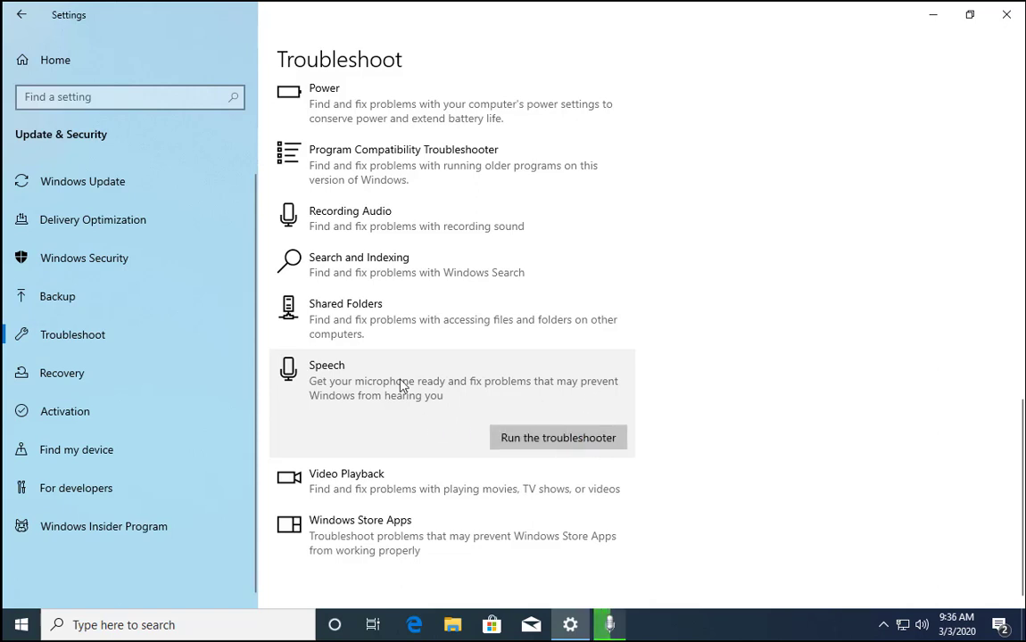
{"action": "left_click", "coordinate": [611, 624]}
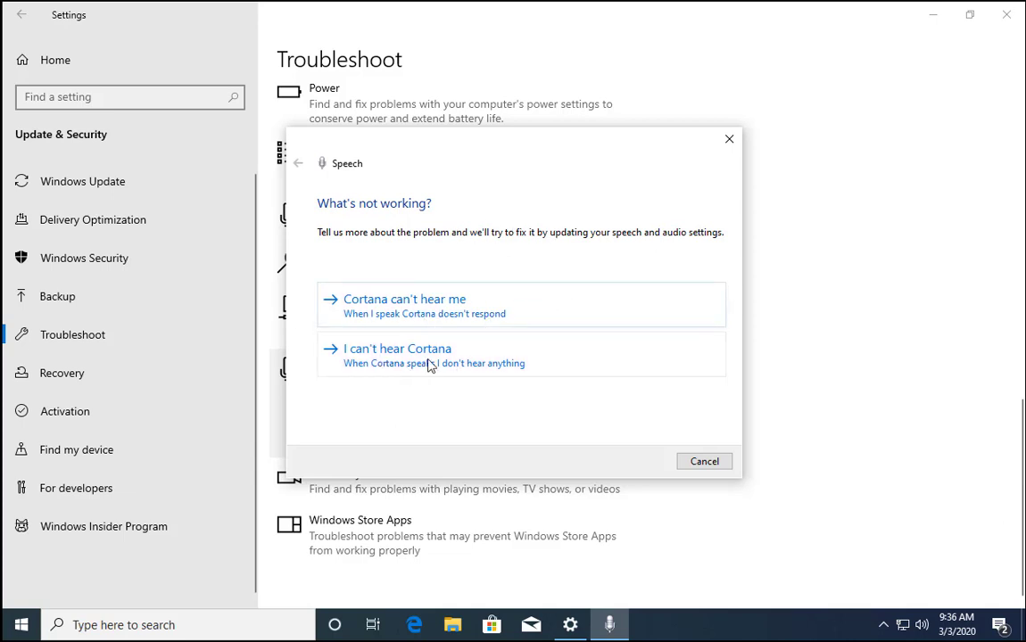
Step: Choose 'Cortana can't hear me', set up the microphone, then close the finished troubleshooter
{"action": "left_click", "coordinate": [372, 312]}
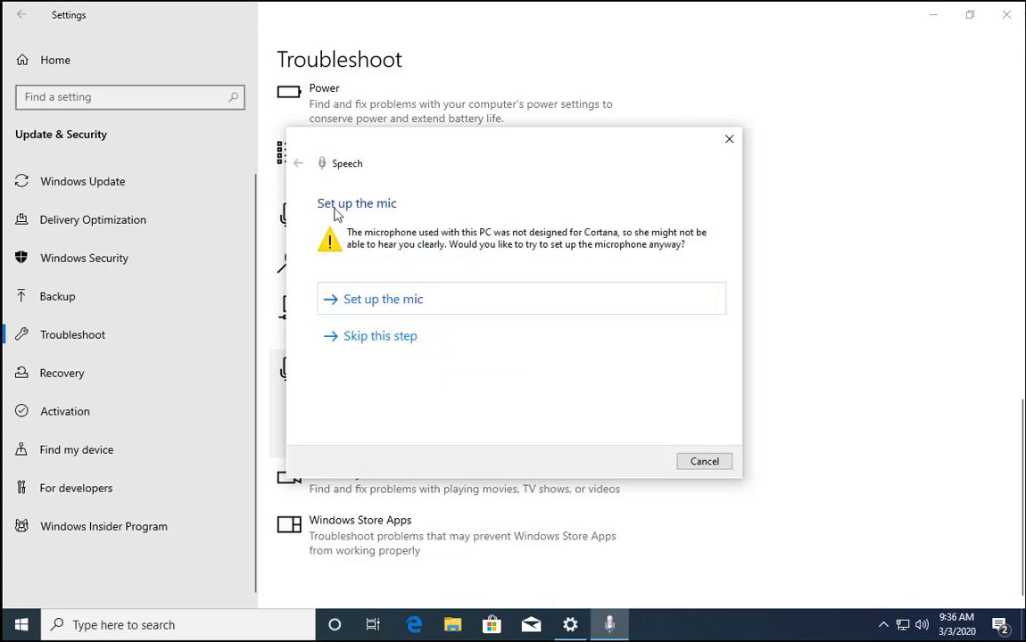
{"action": "left_click", "coordinate": [386, 304]}
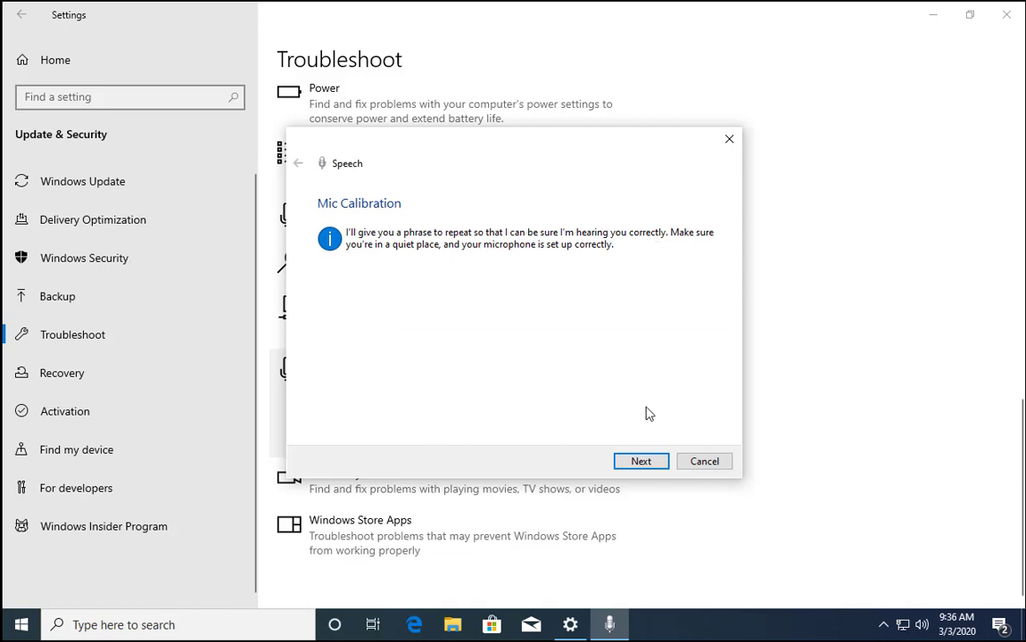
{"action": "left_click", "coordinate": [646, 461]}
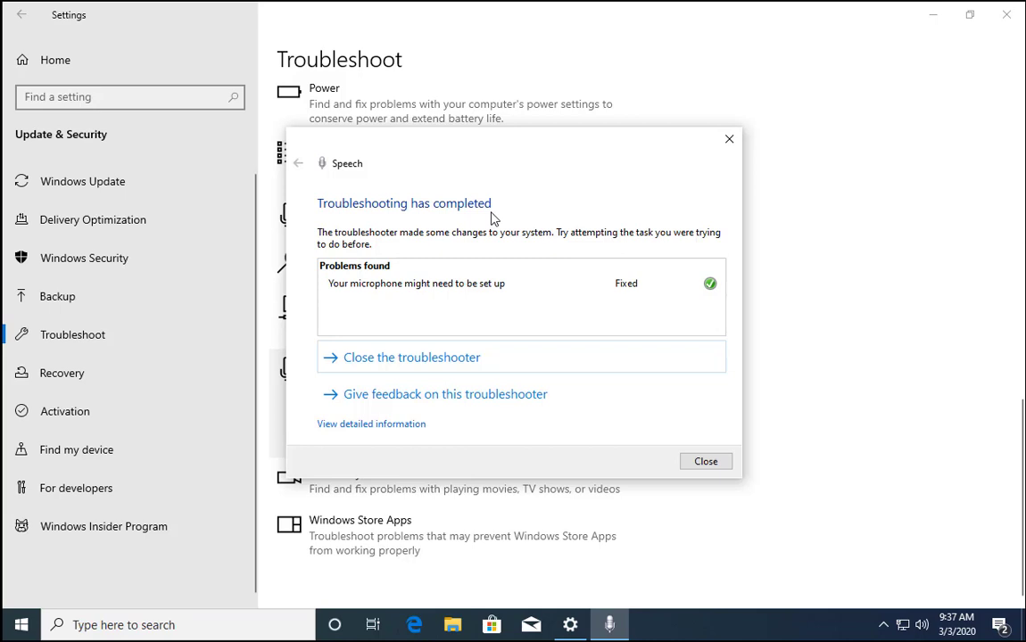
{"action": "left_click", "coordinate": [687, 460]}
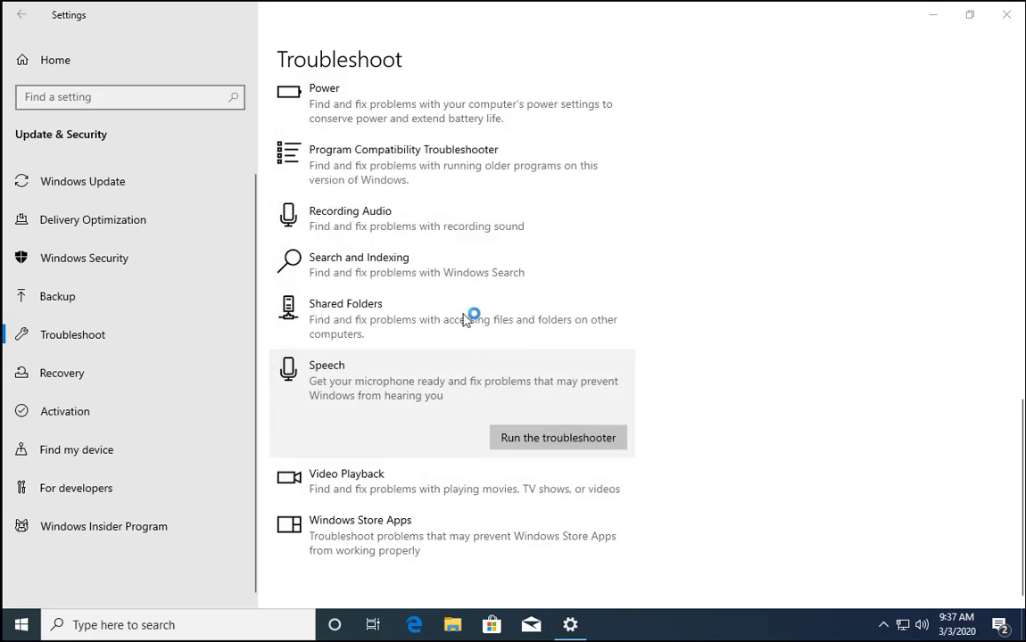